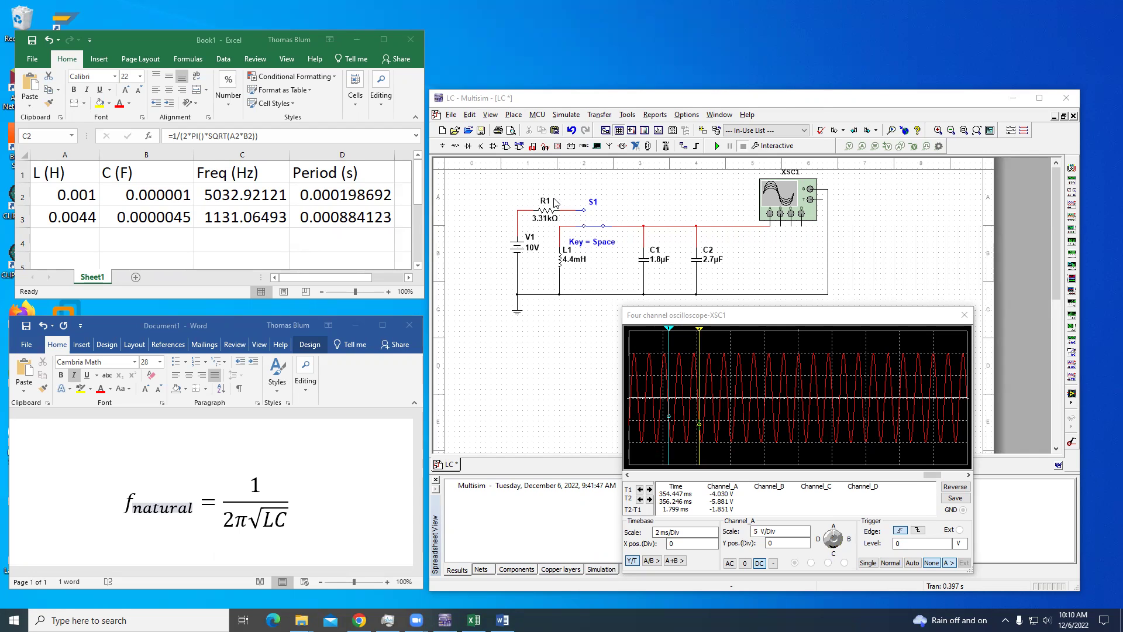
Step: Toggle switch S1 so the source connects to L1, C1 and C2 and the circuit oscillates
click(581, 220)
key(space)
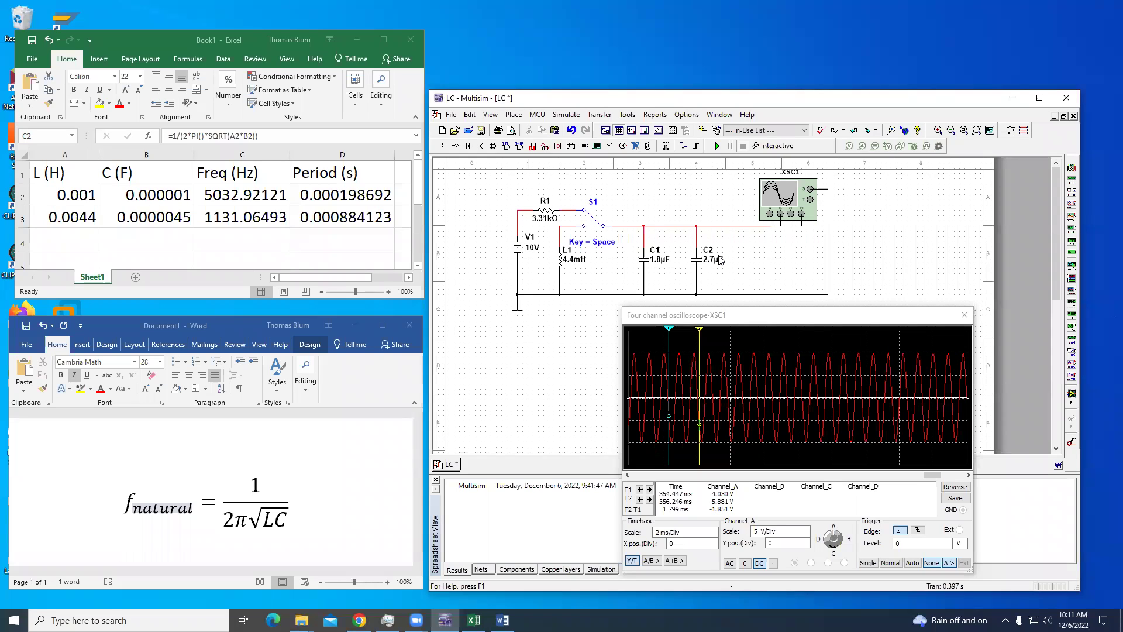
key(space)
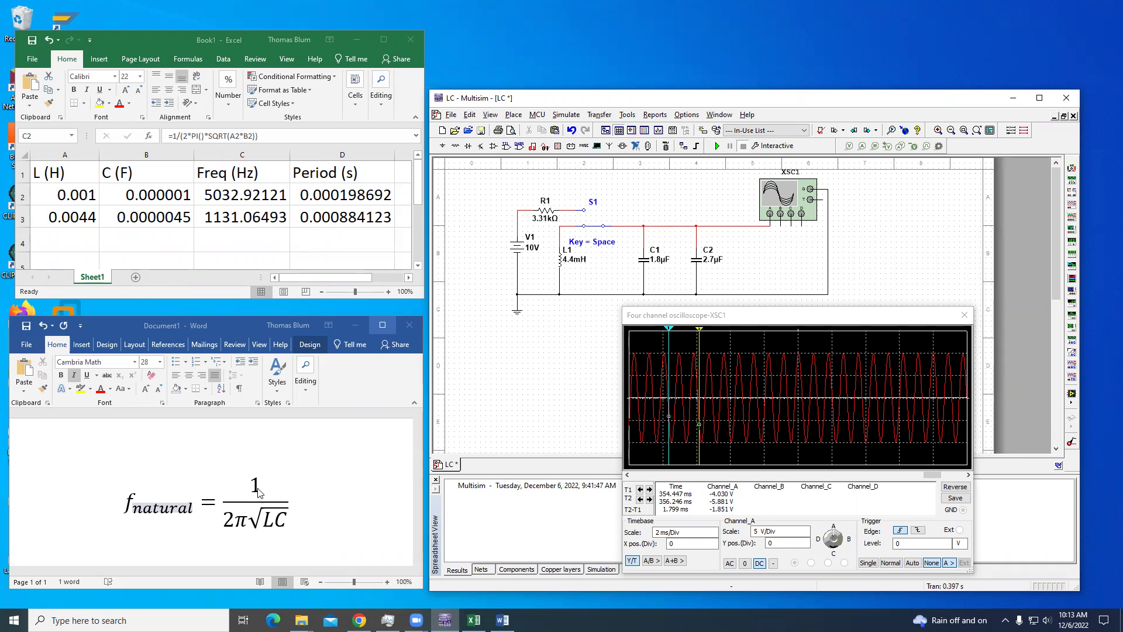
Step: In Excel, review row 2: 4.4 mH inductance, 4.5 µF capacitance, and the frequency and period formulas
click(74, 194)
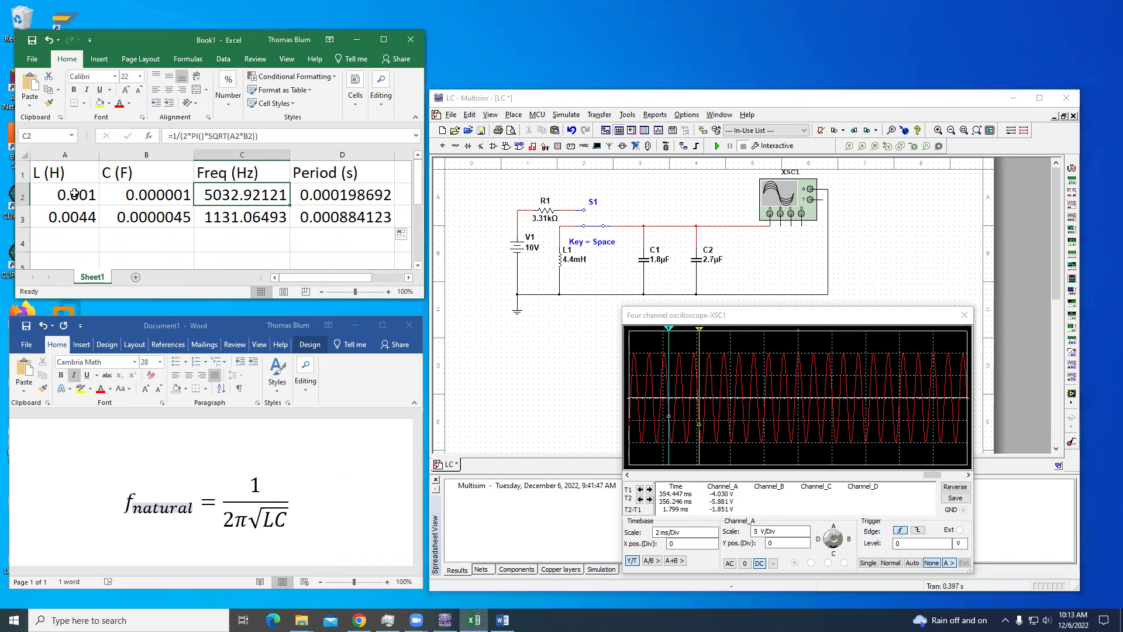
click(74, 194)
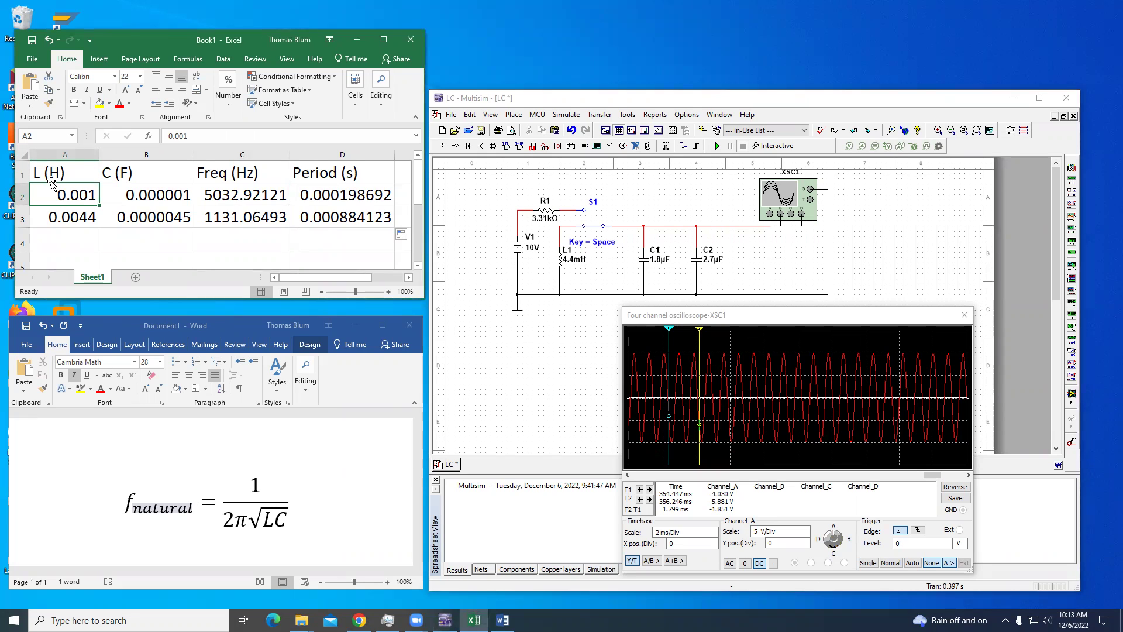
click(140, 196)
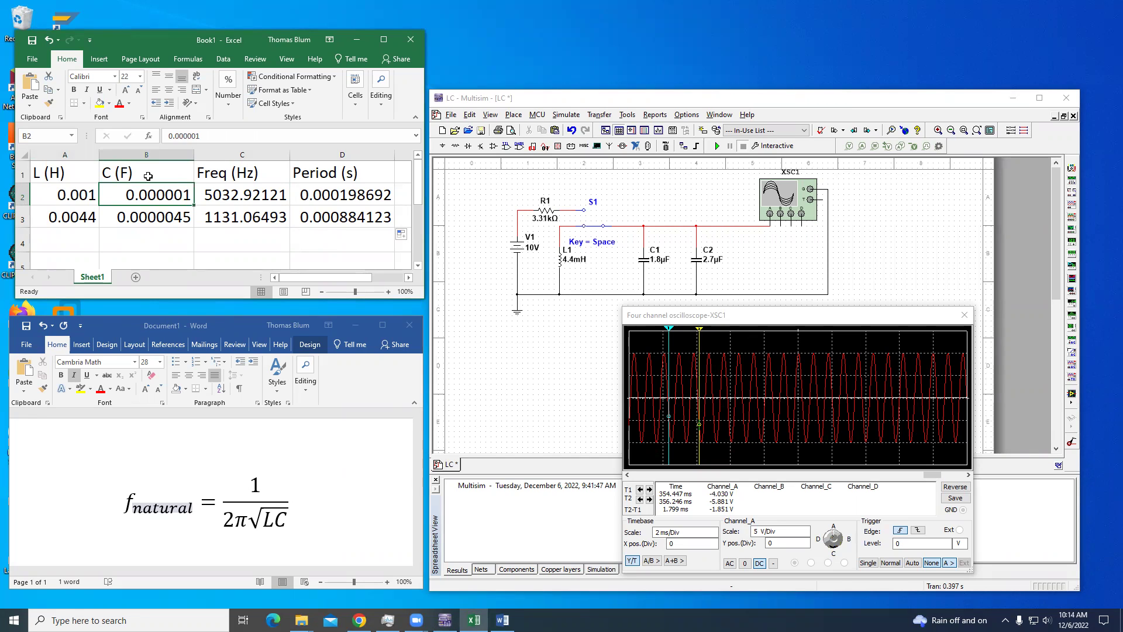
click(245, 195)
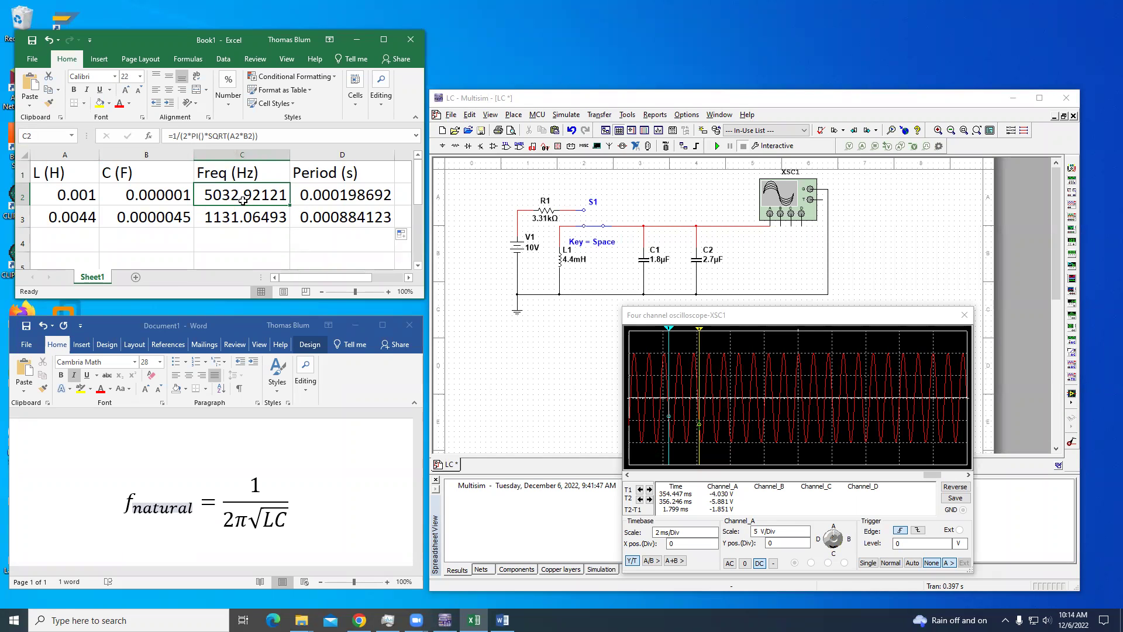
click(322, 200)
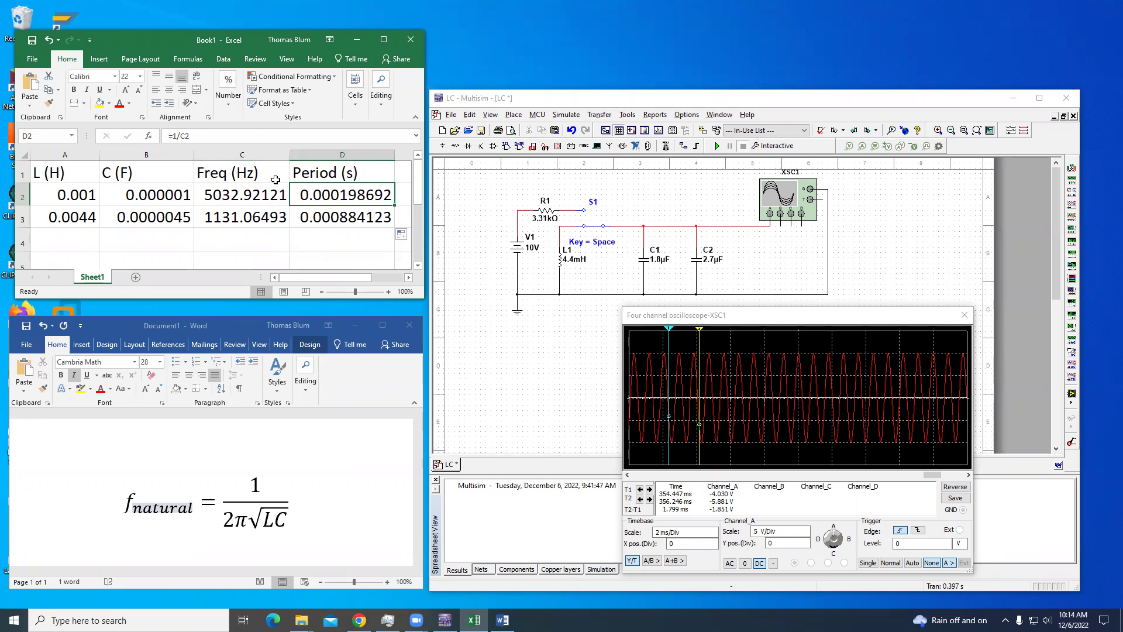
click(72, 194)
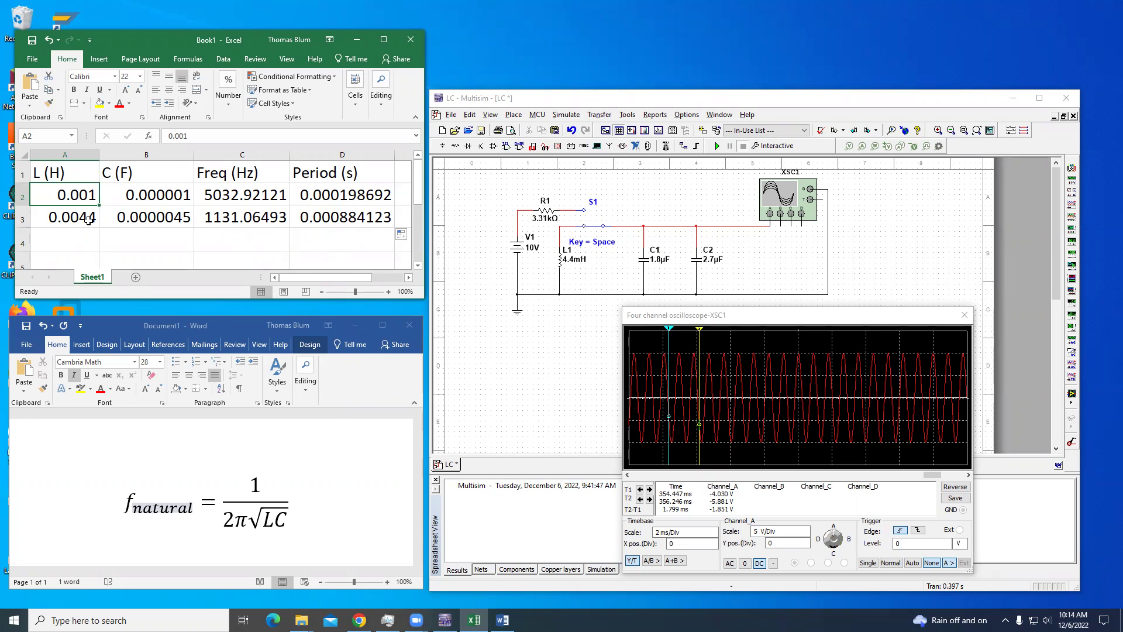
click(88, 217)
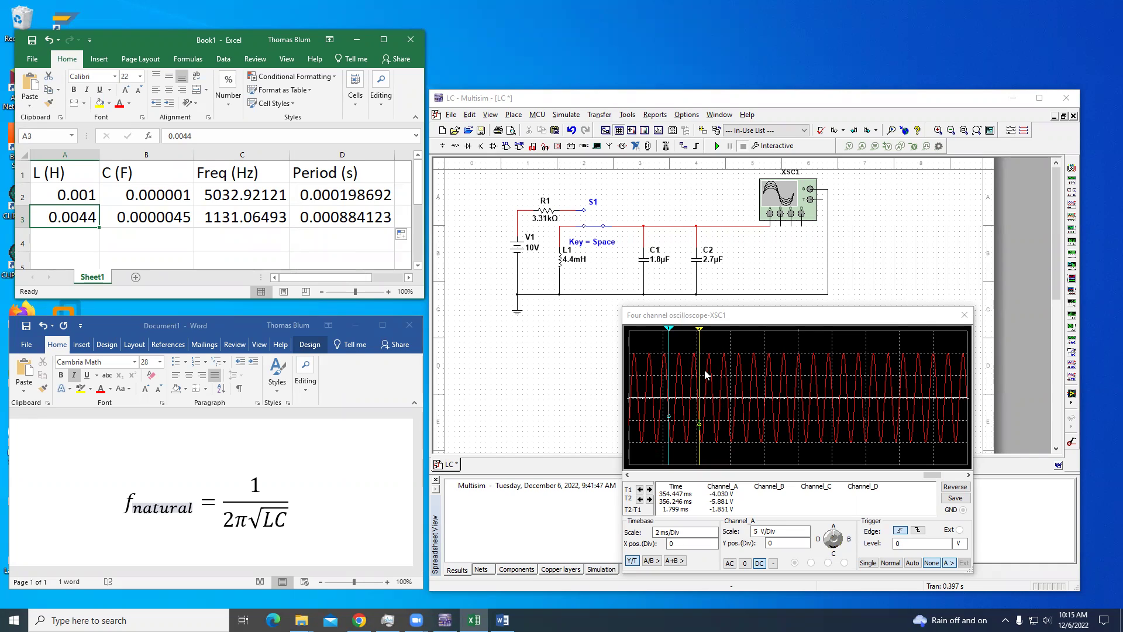
click(717, 146)
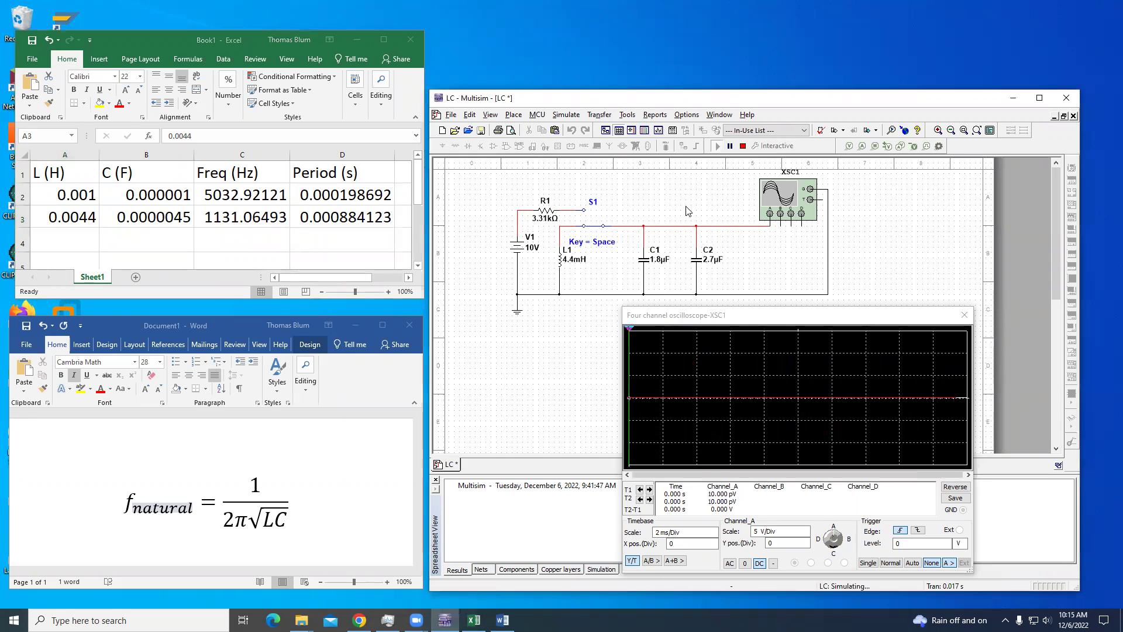
click(743, 147)
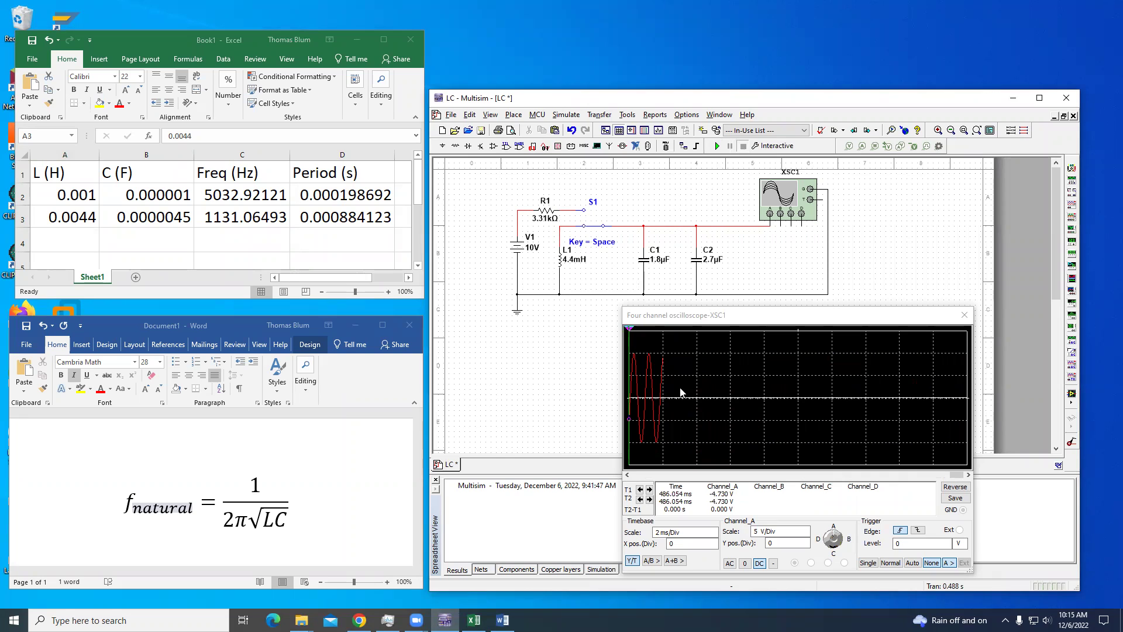
mouse_move(957, 474)
mouse_down()
mouse_move(682, 484)
mouse_move(786, 475)
mouse_up()
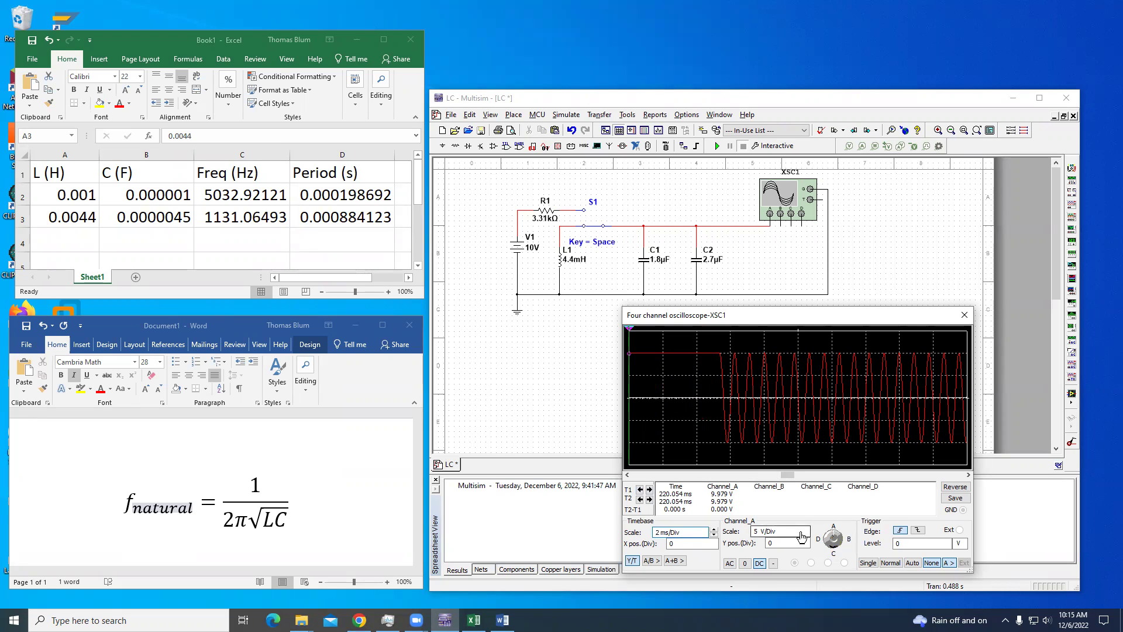
click(801, 533)
click(807, 528)
click(806, 537)
Step: Set the oscilloscope timebase to 500 us/Div and scroll to the oscillation's start
click(712, 533)
click(714, 530)
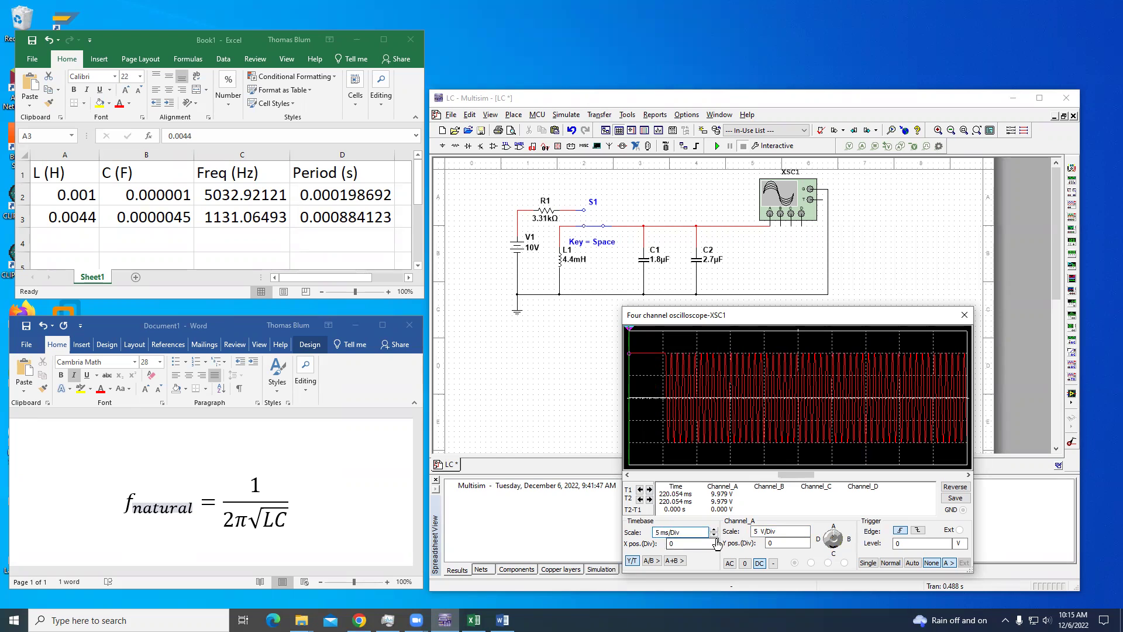
click(714, 535)
click(714, 535)
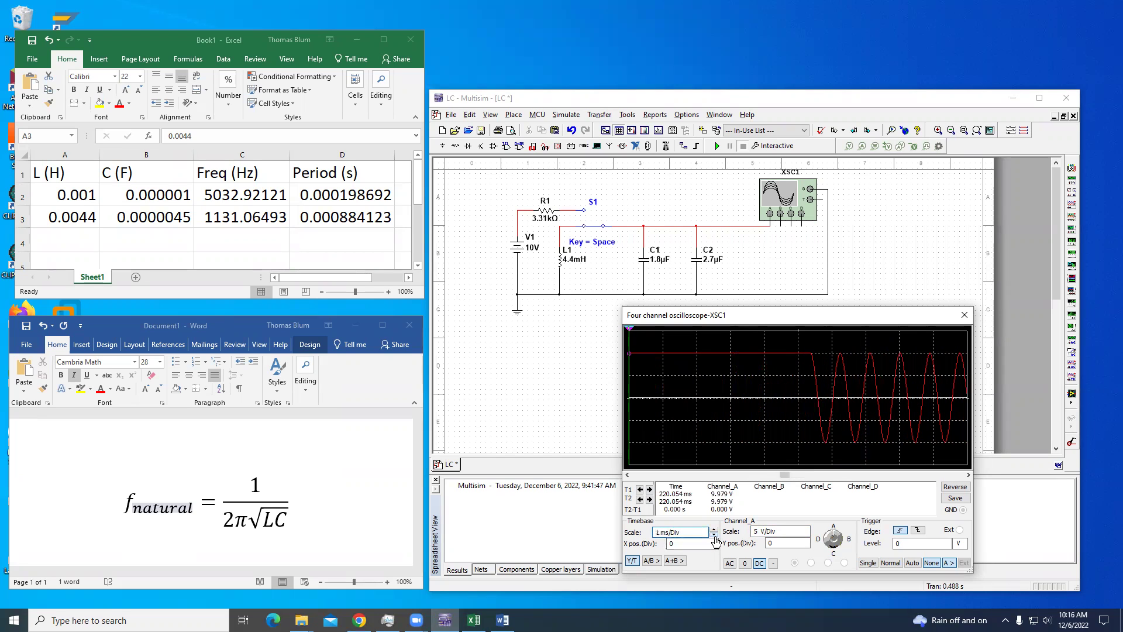
click(714, 534)
click(968, 475)
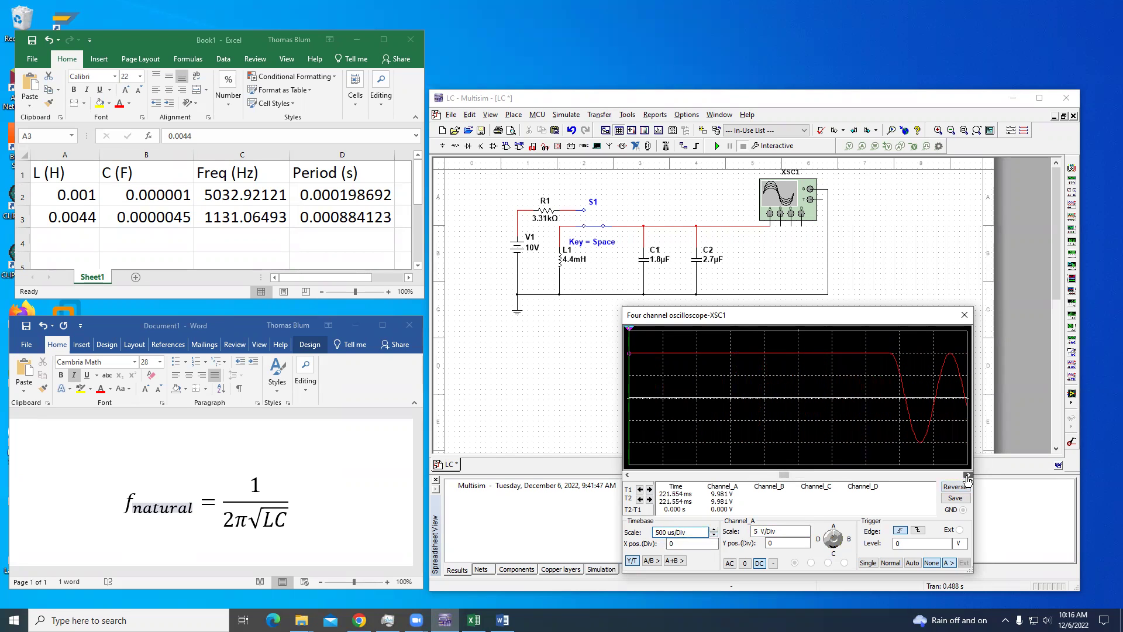
click(968, 475)
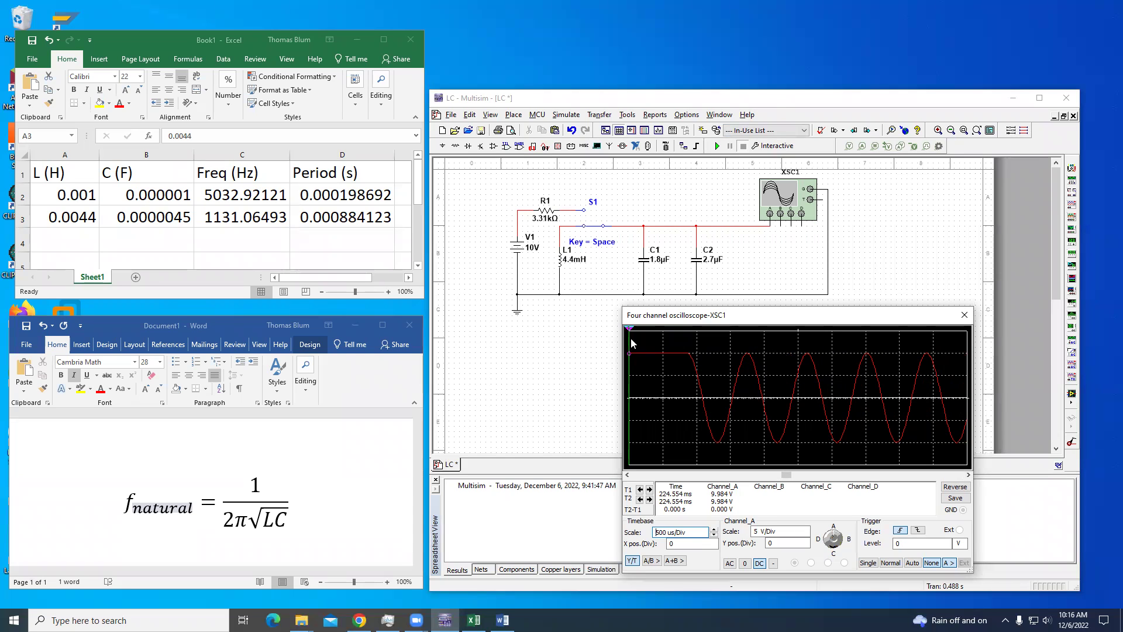
Step: Place cursors T2 and T1 on adjacent sine peaks, reading a period of 873.702 us
drag(630, 330, 809, 332)
drag(635, 331, 808, 329)
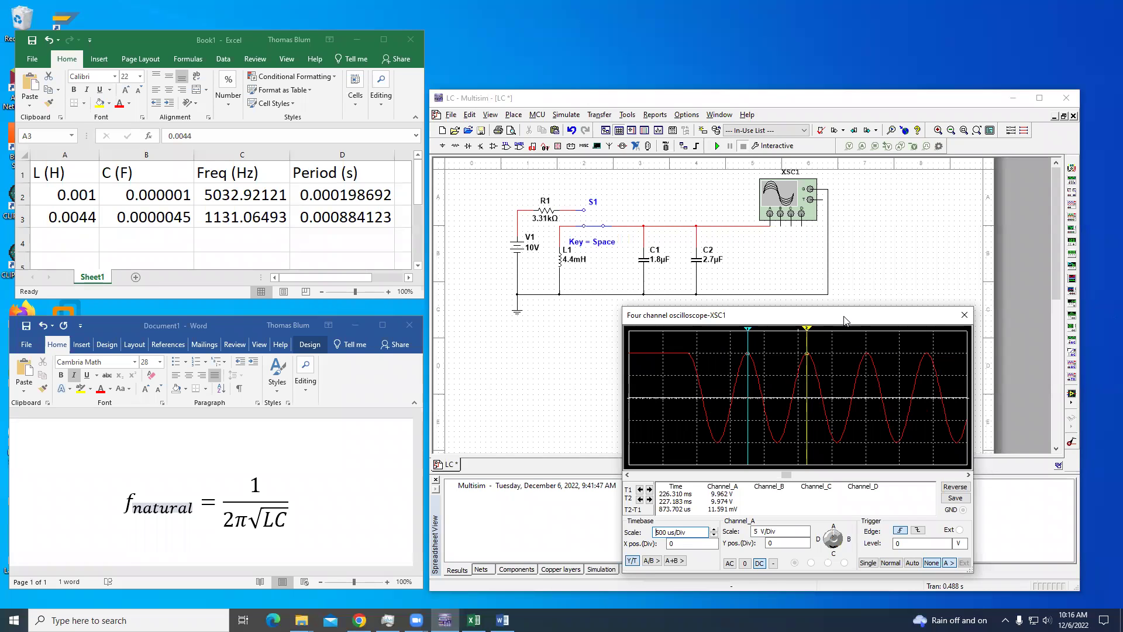
drag(843, 320, 827, 320)
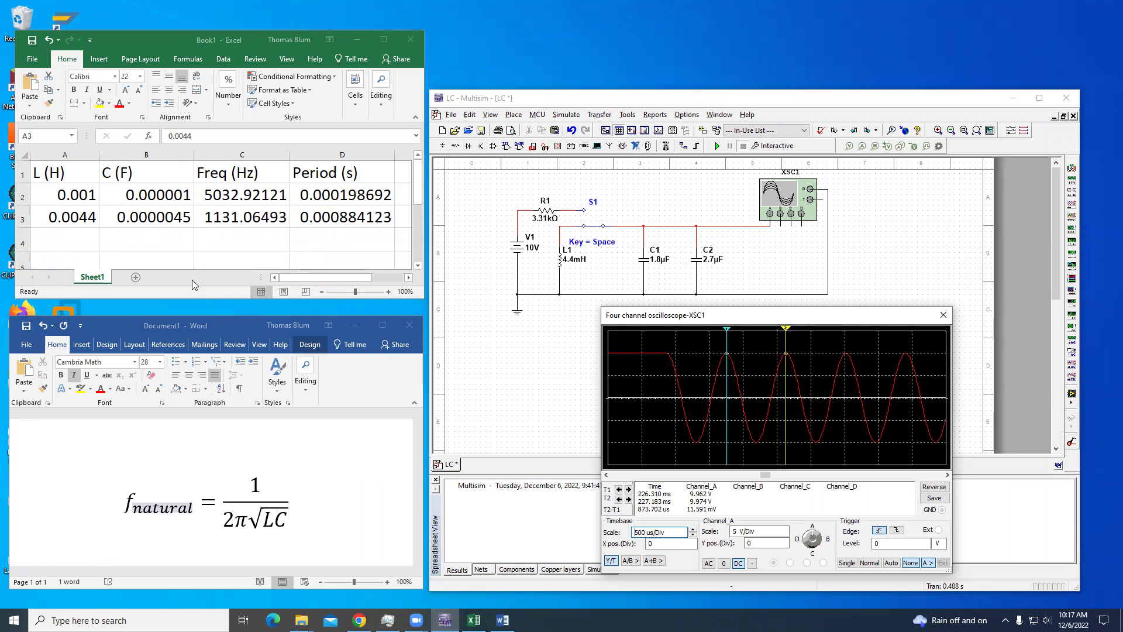
Step: Switch to Excel and check the 0.0000045 F capacitance in cell B3
key(alt+Tab)
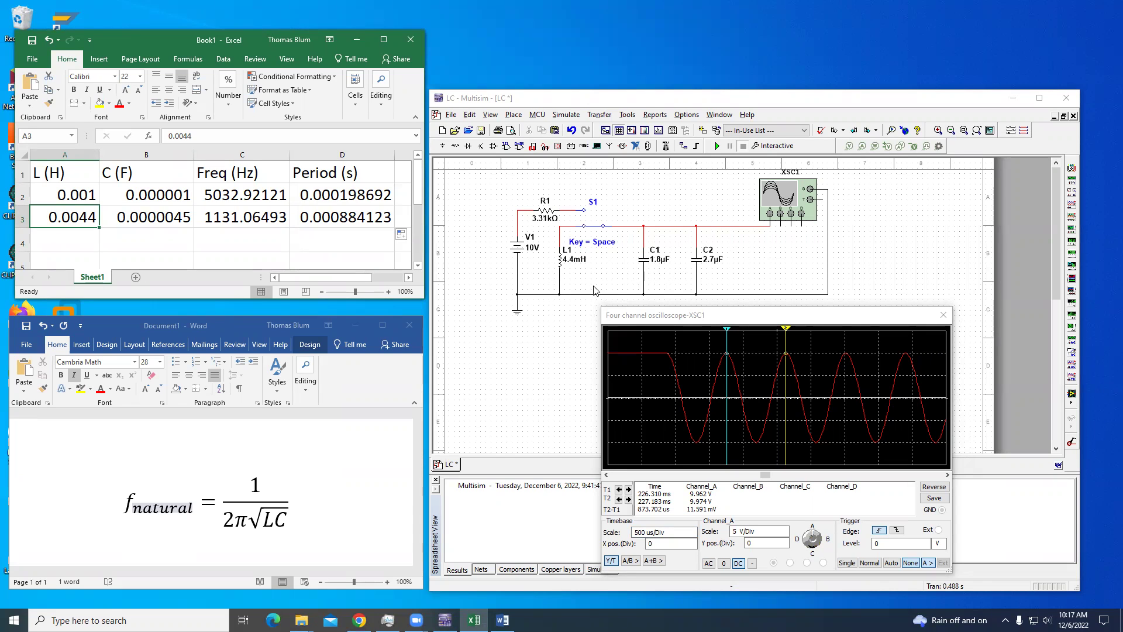
click(172, 218)
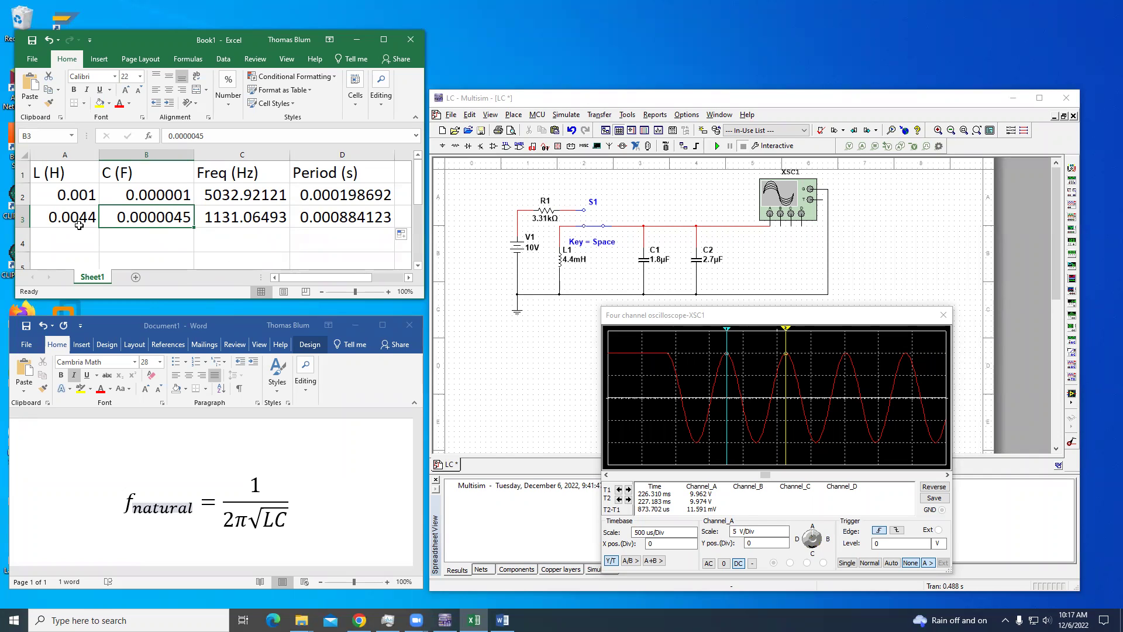
click(237, 217)
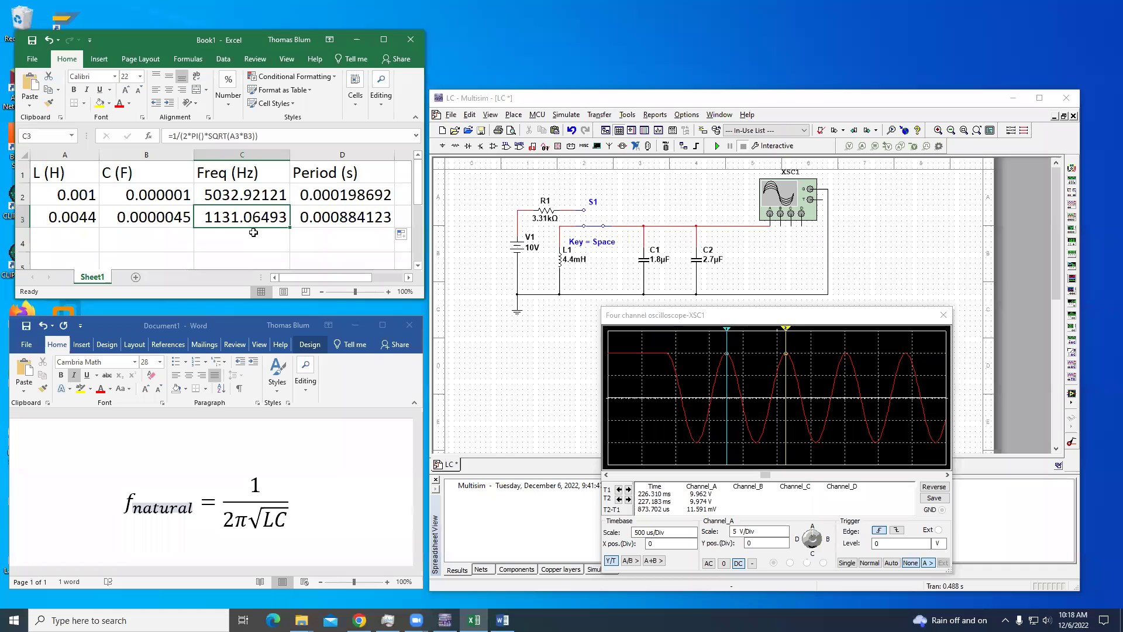
click(327, 215)
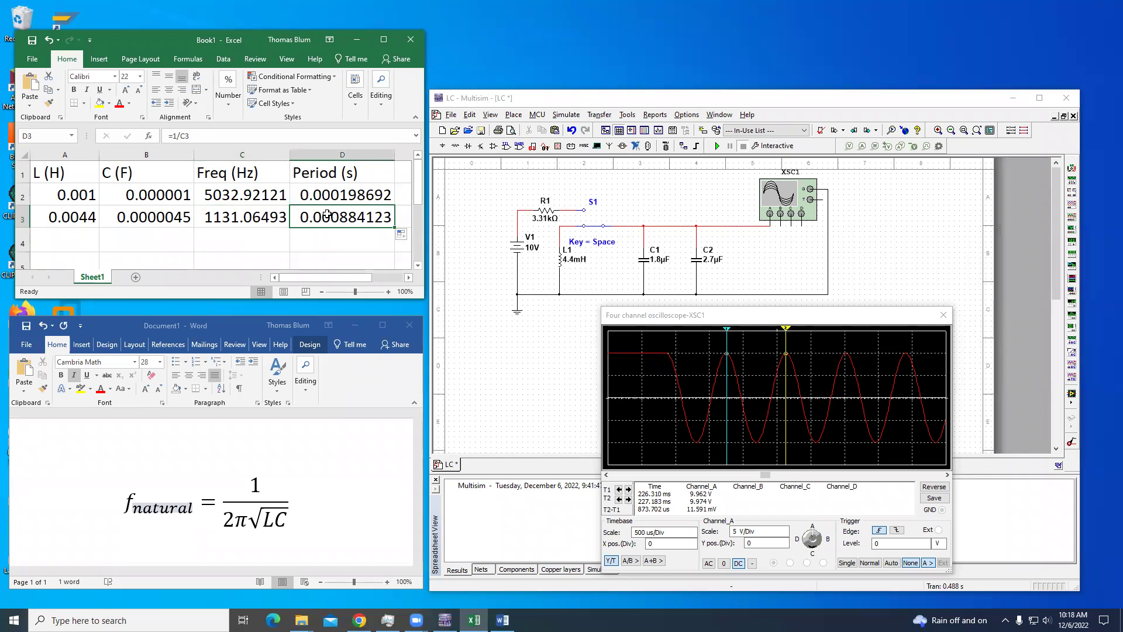